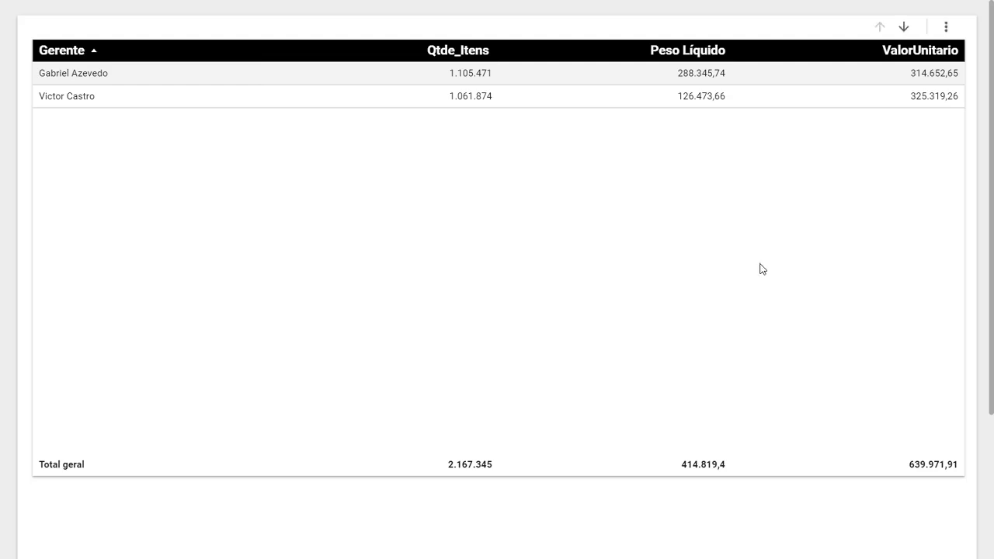
- Switch the report to edit mode and shorten the Gerente table so it ends right below its two manager rows and total
click(882, 20)
click(456, 281)
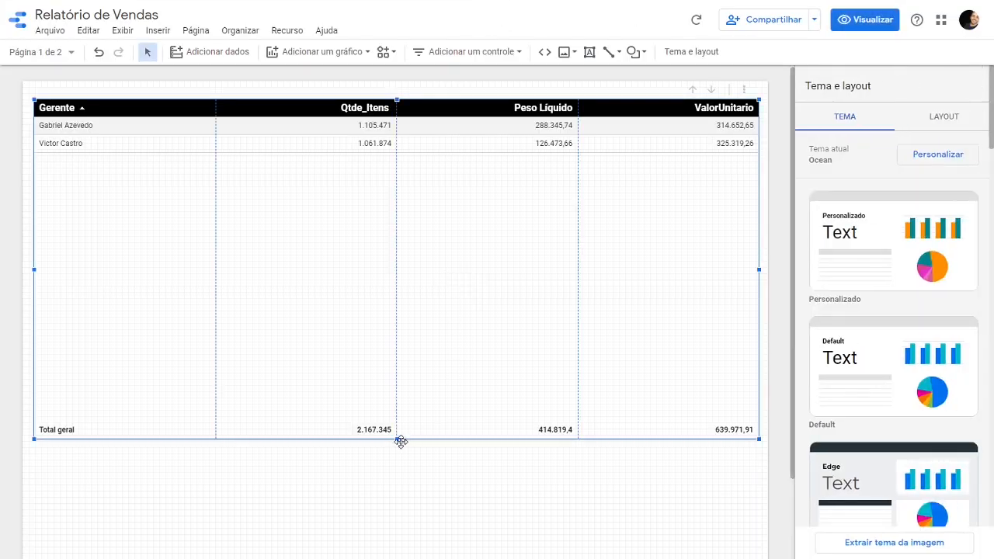
drag(396, 437, 404, 176)
click(465, 253)
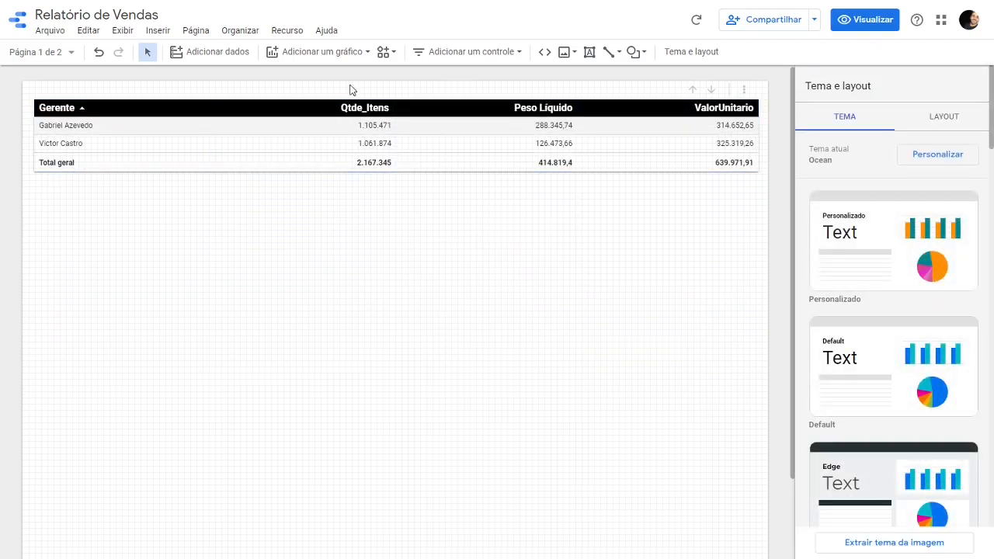
- Insert a pivot table (Tabela dinâmica) directly below the Gerente table and widen it to the same width
click(342, 51)
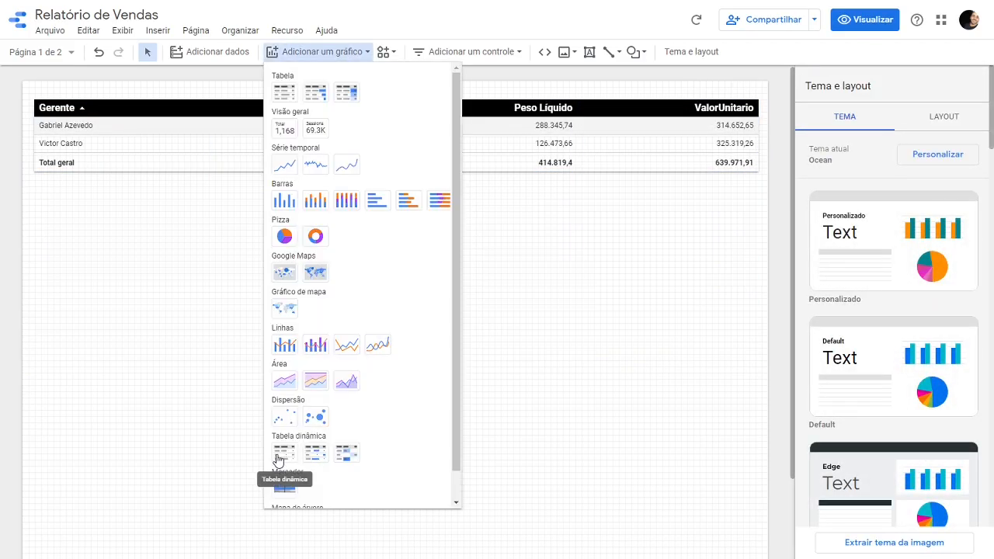
click(278, 458)
click(37, 186)
drag(270, 274, 756, 289)
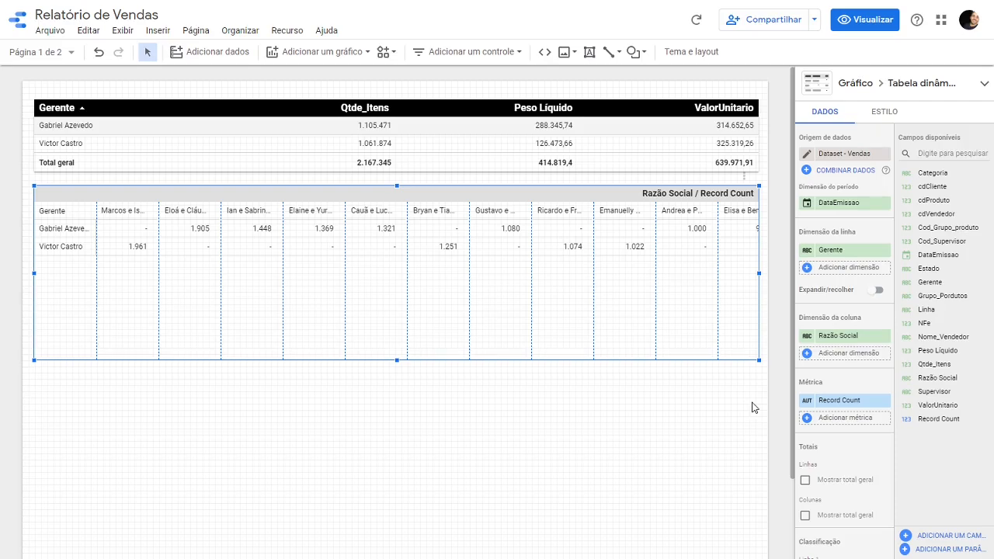
- Set the pivot table's row dimension to Nome_Vendedor and its column dimension to DataEmissao
click(843, 251)
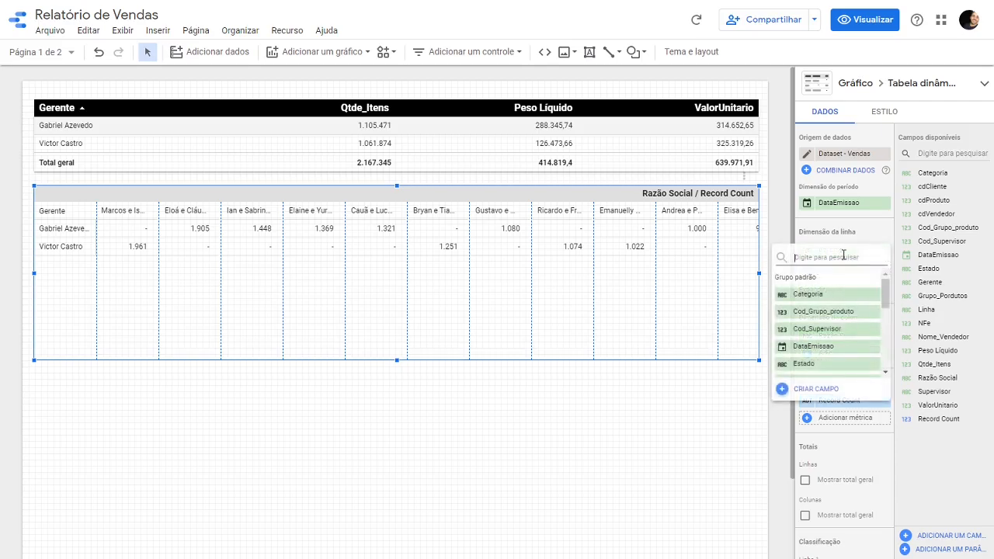
text(VEND)
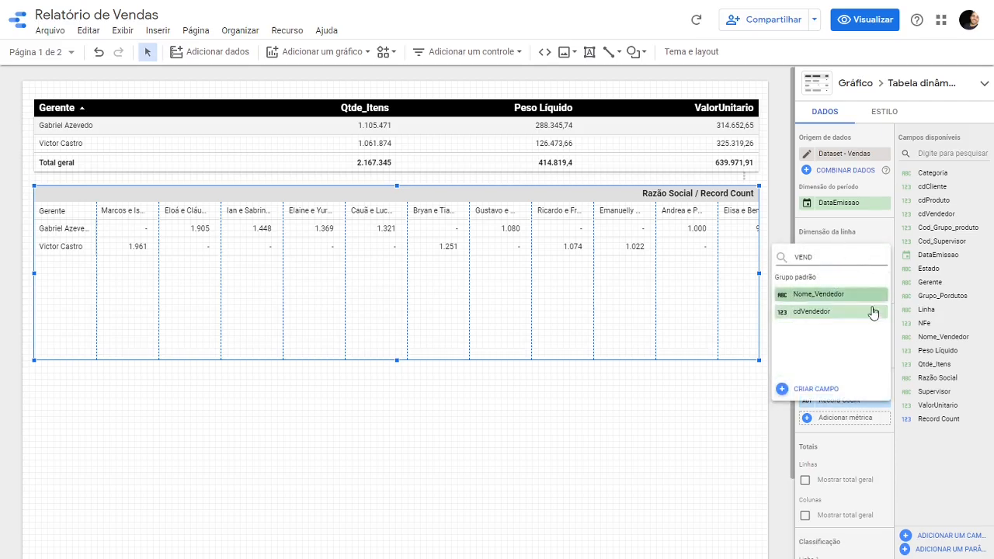
click(842, 302)
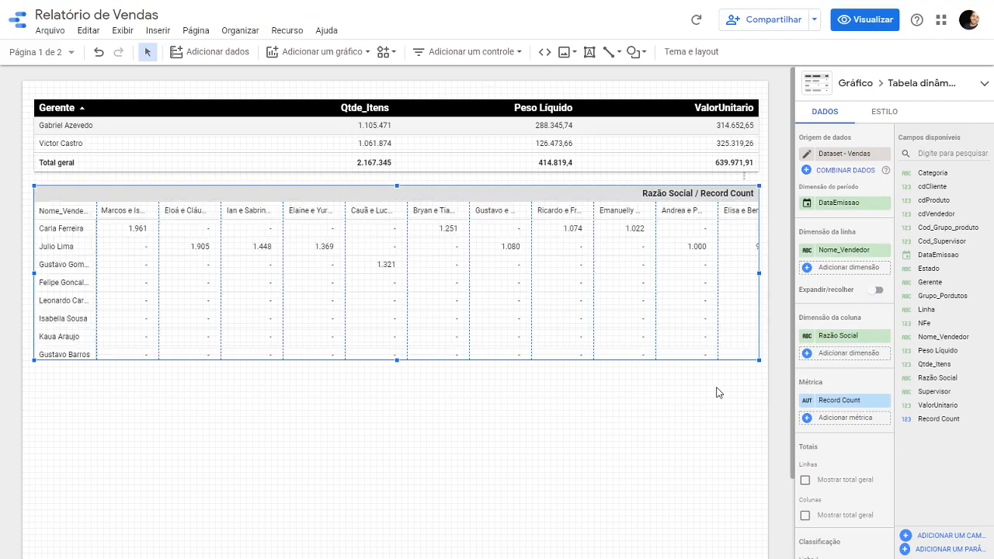
click(835, 342)
text(DATA)
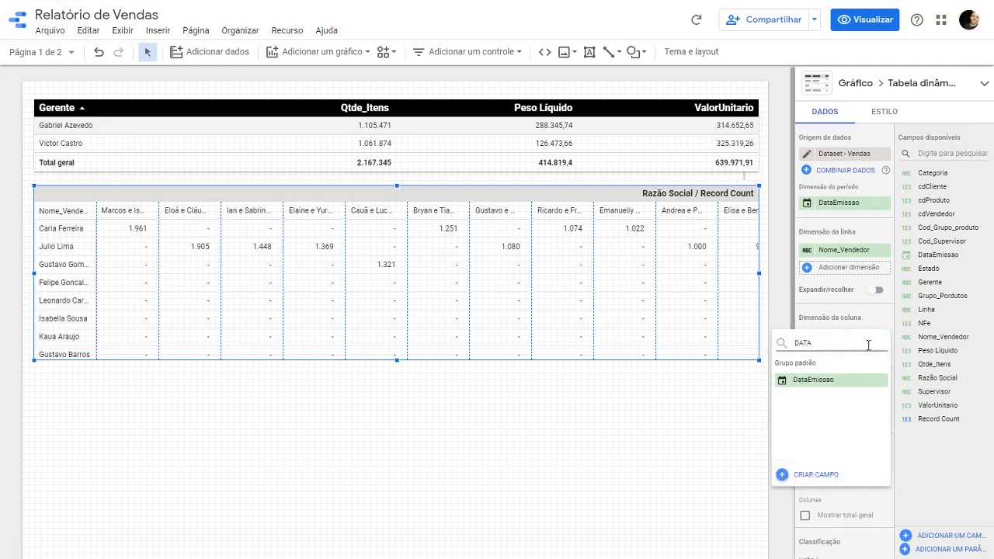
click(831, 381)
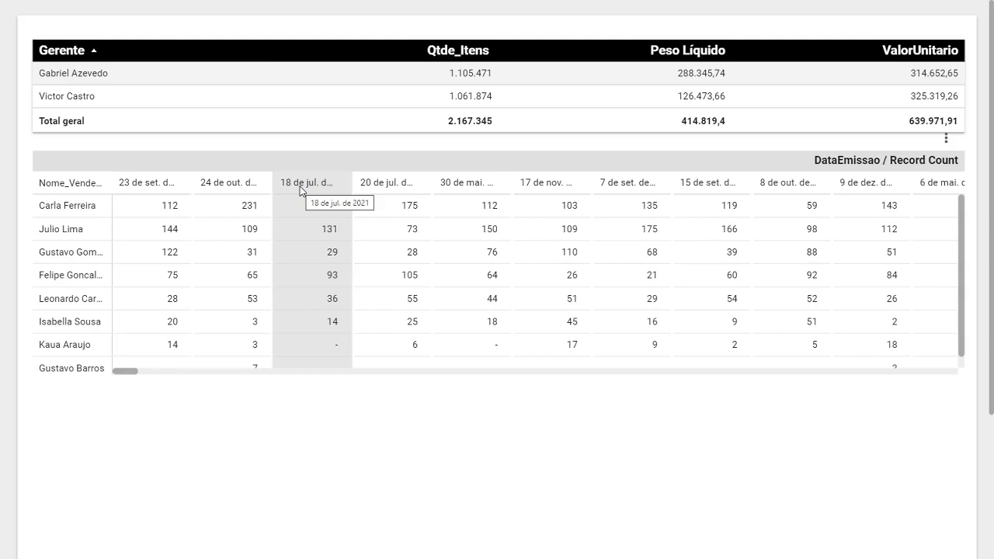
- Return to edit mode and change the date type of the pivot table's DataEmissao column dimension to Mês
click(889, 22)
click(266, 285)
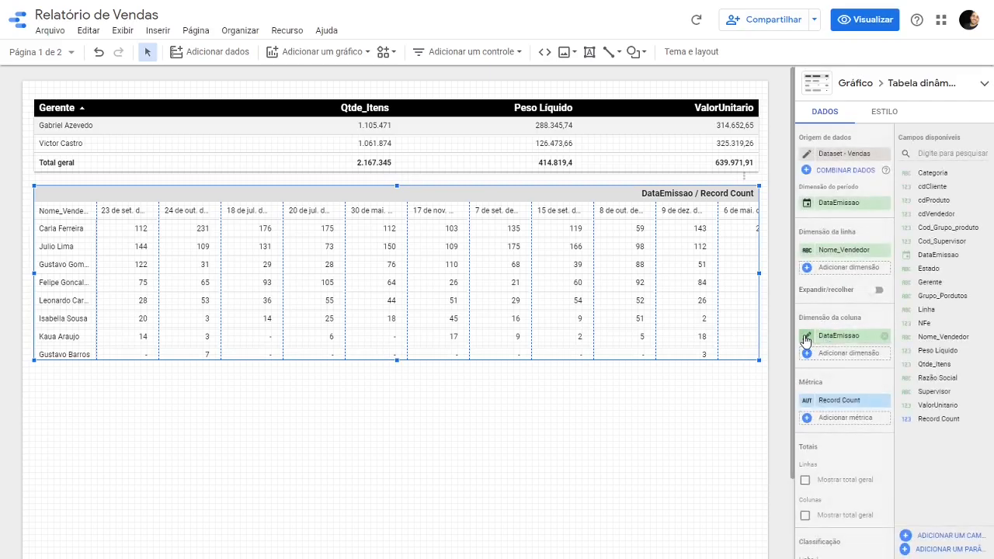
click(805, 339)
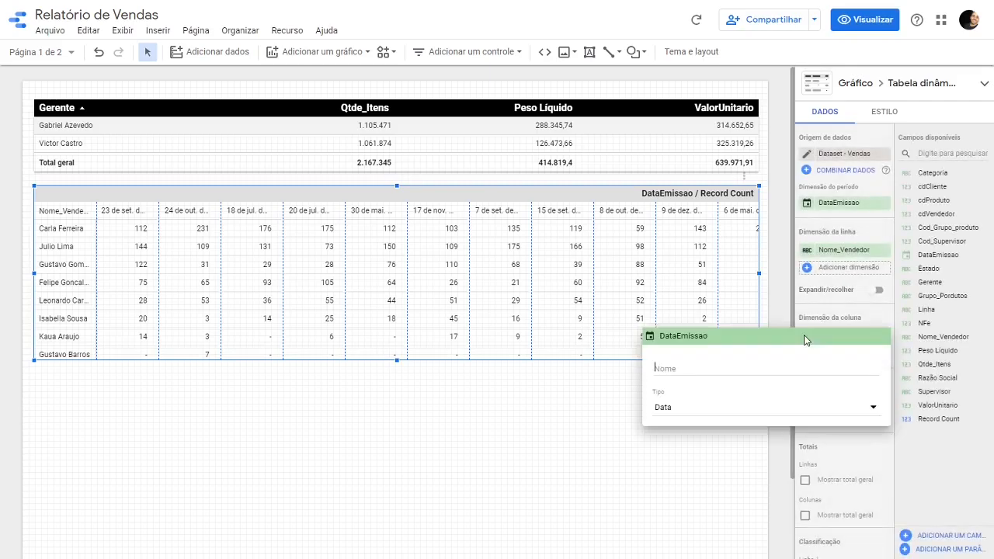
click(693, 411)
mouse_move(722, 458)
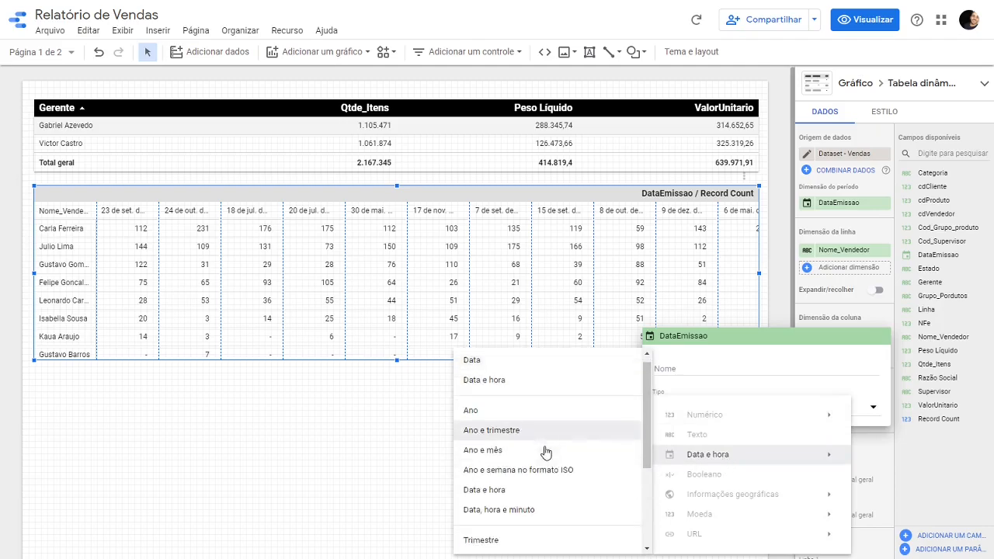
scroll(546, 453, down, 3)
click(491, 444)
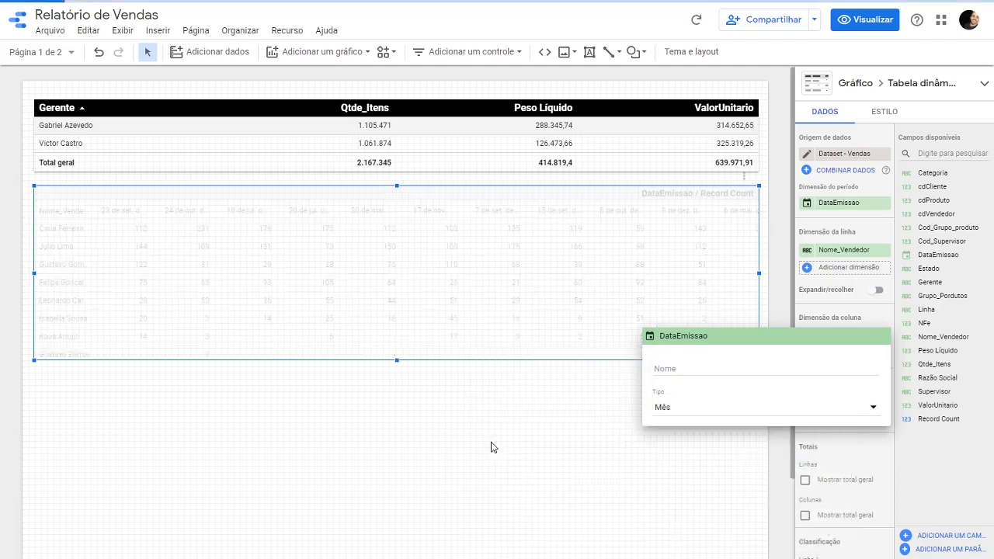
click(705, 451)
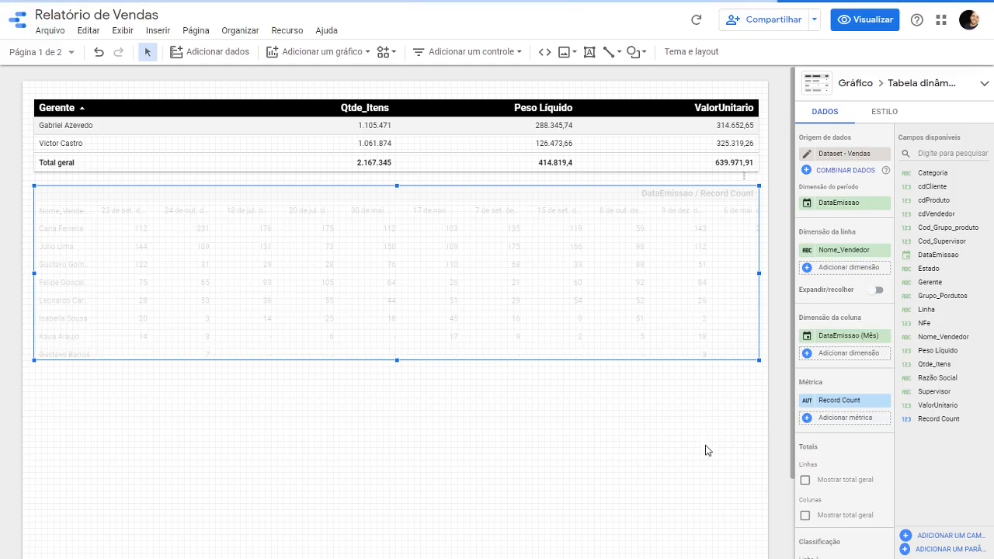
click(491, 409)
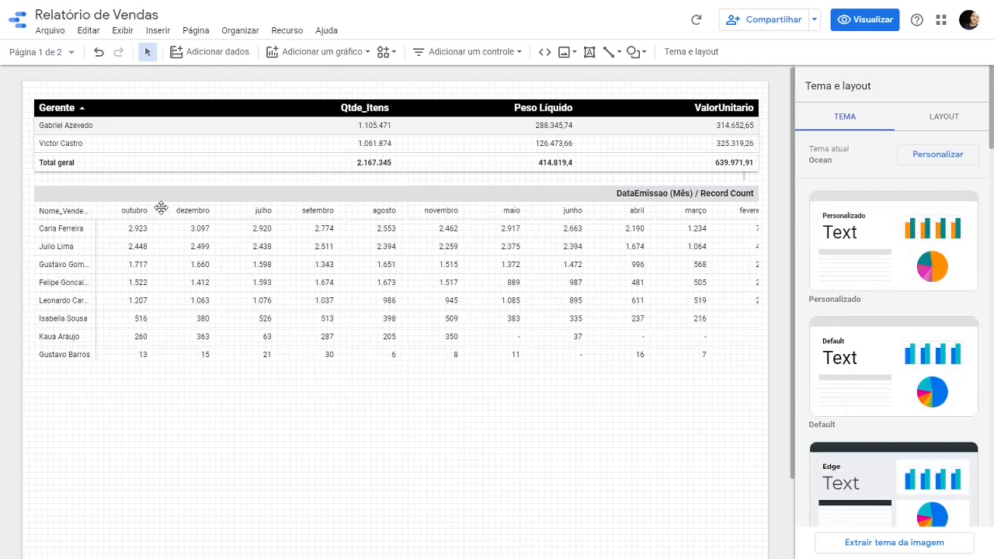
- Replace the pivot table's Record Count metric with Qtde_Itens
click(268, 255)
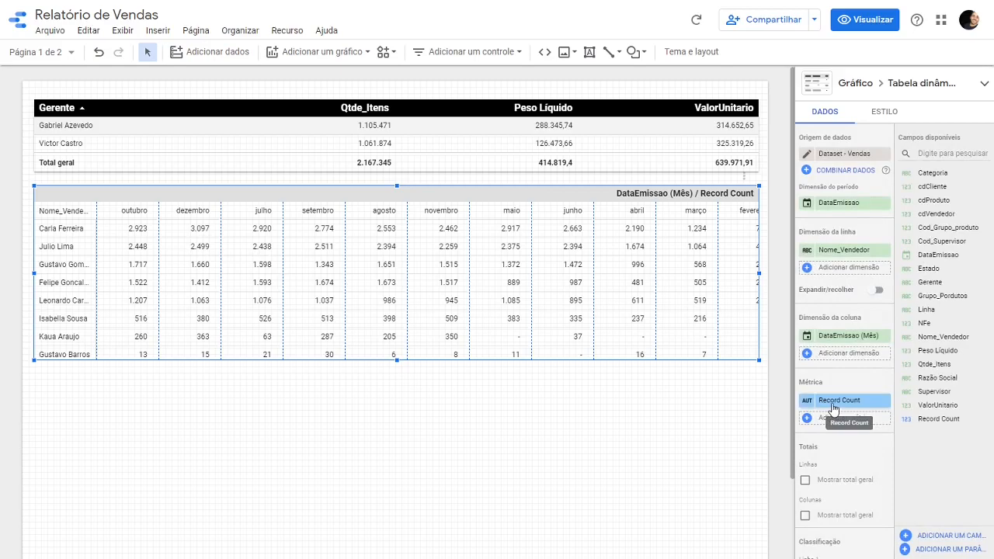
click(831, 400)
text(QTD)
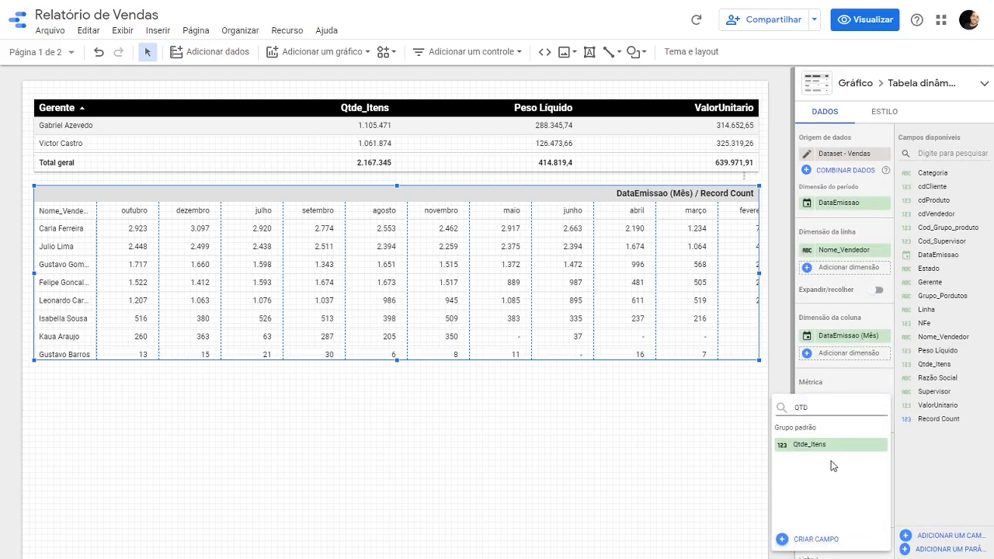
click(811, 444)
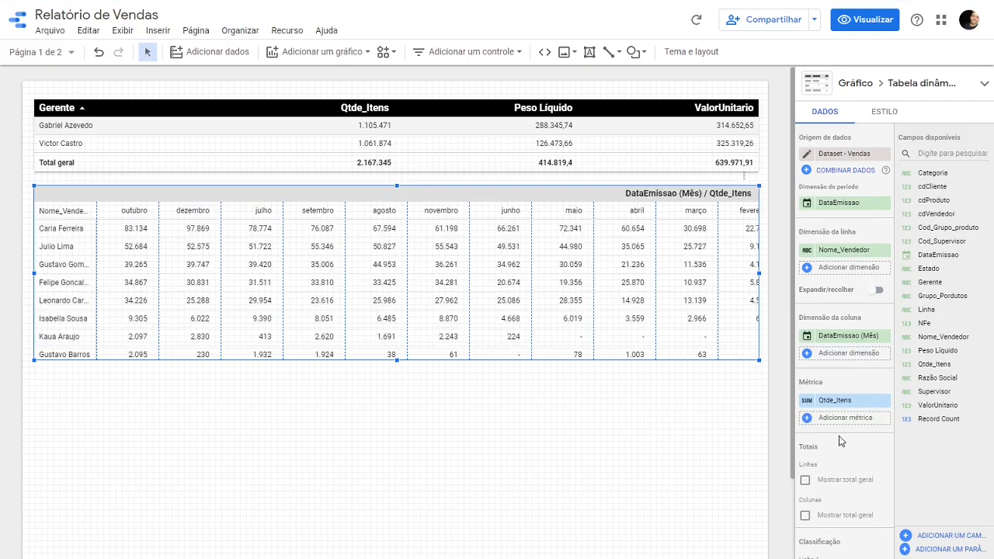
- Show the pivot table's grand total for rows, and switch the grand total for columns on and back off
scroll(840, 440, down, 1)
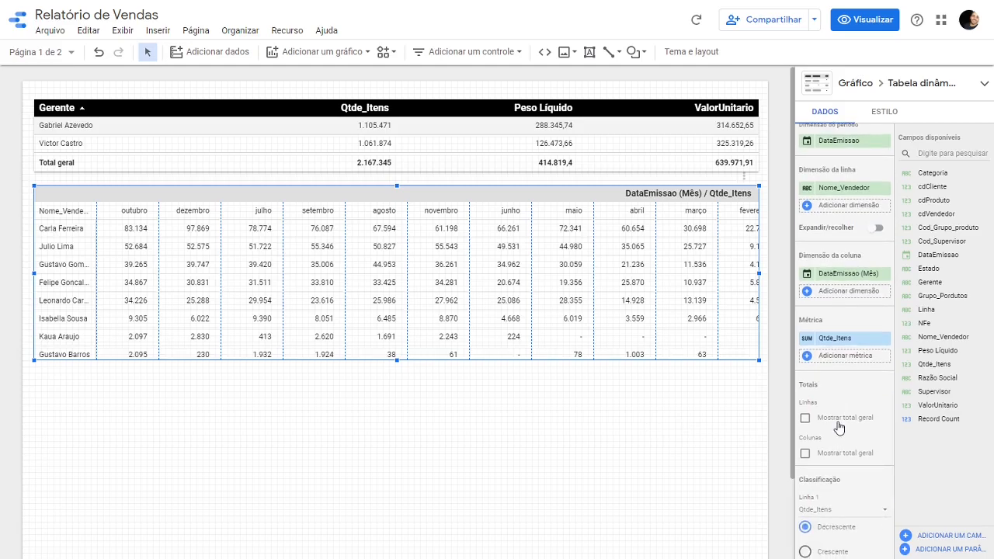
click(845, 423)
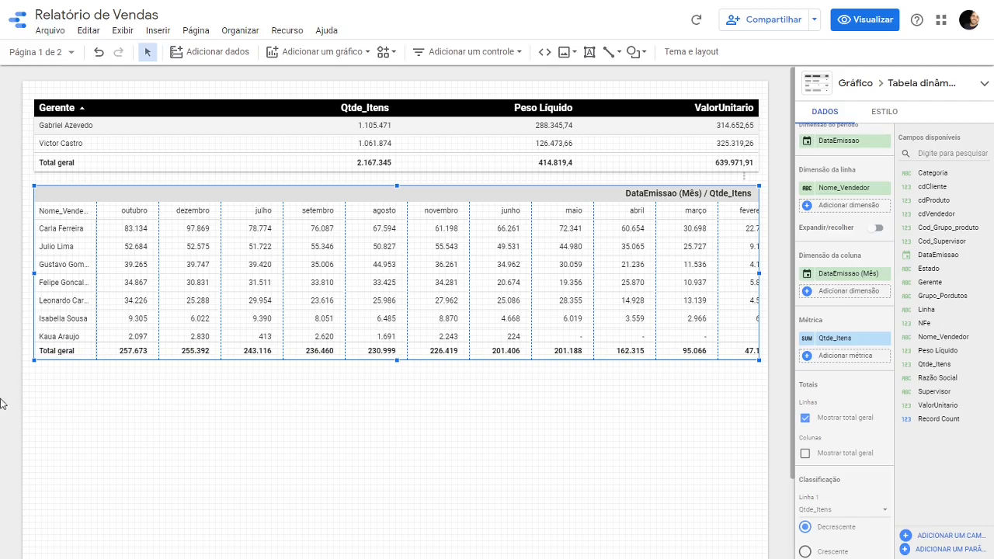
click(834, 454)
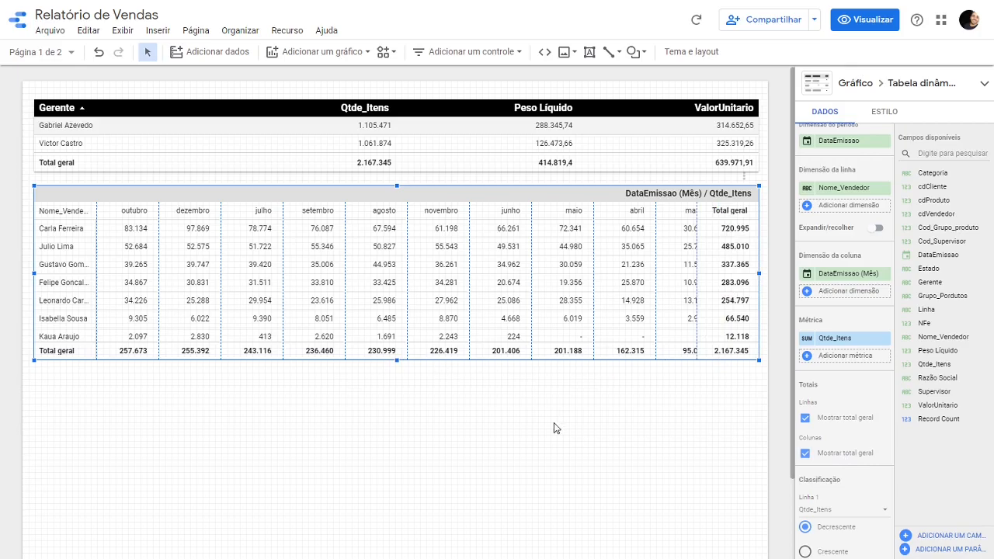
click(843, 458)
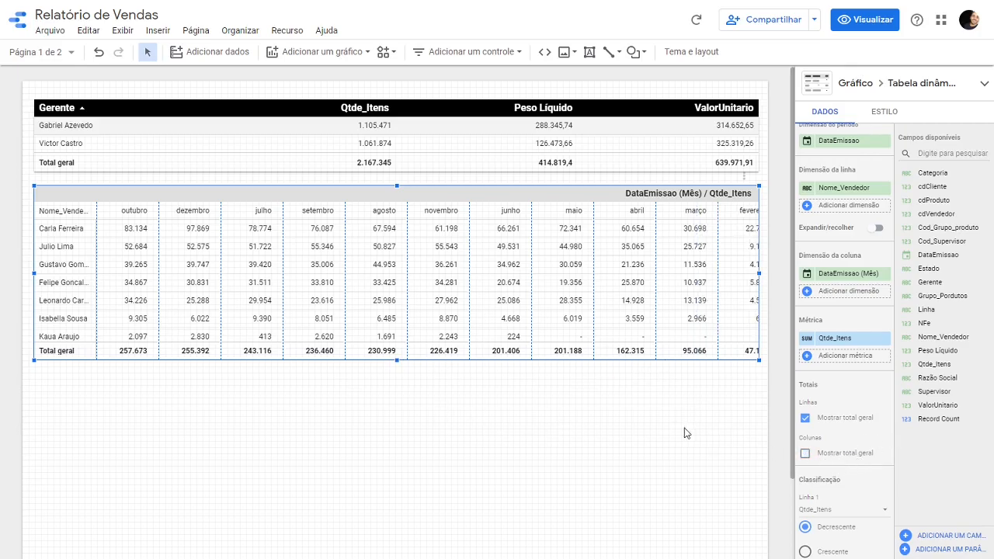
- Sort the pivot table's rows by Nome_Vendedor in ascending order
scroll(857, 431, down, 1)
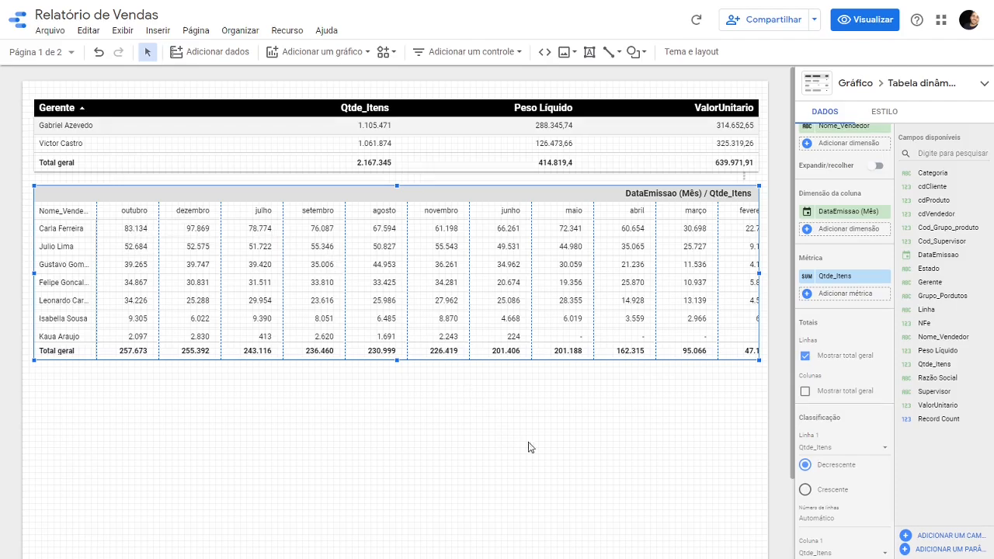
scroll(781, 362, down, 1)
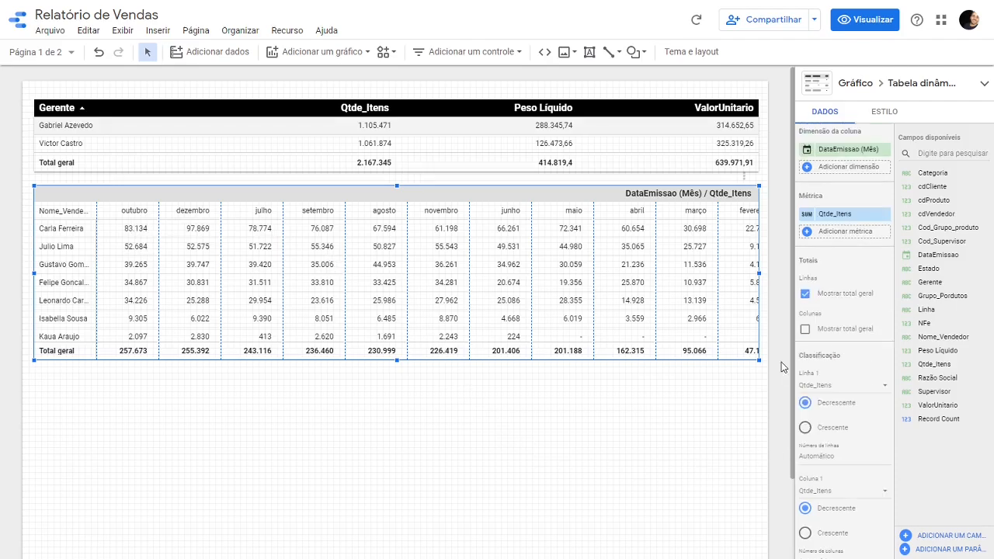
click(839, 388)
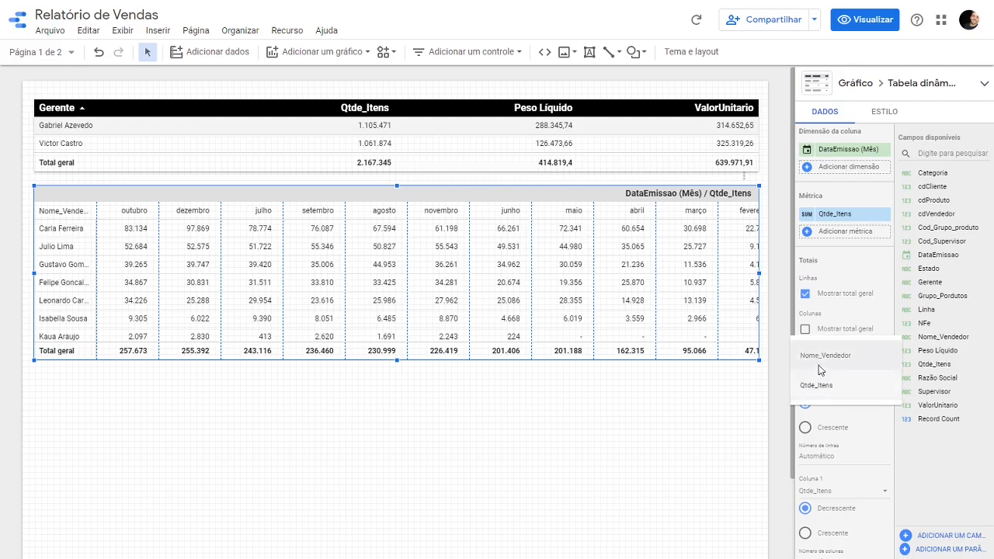
click(819, 366)
click(831, 433)
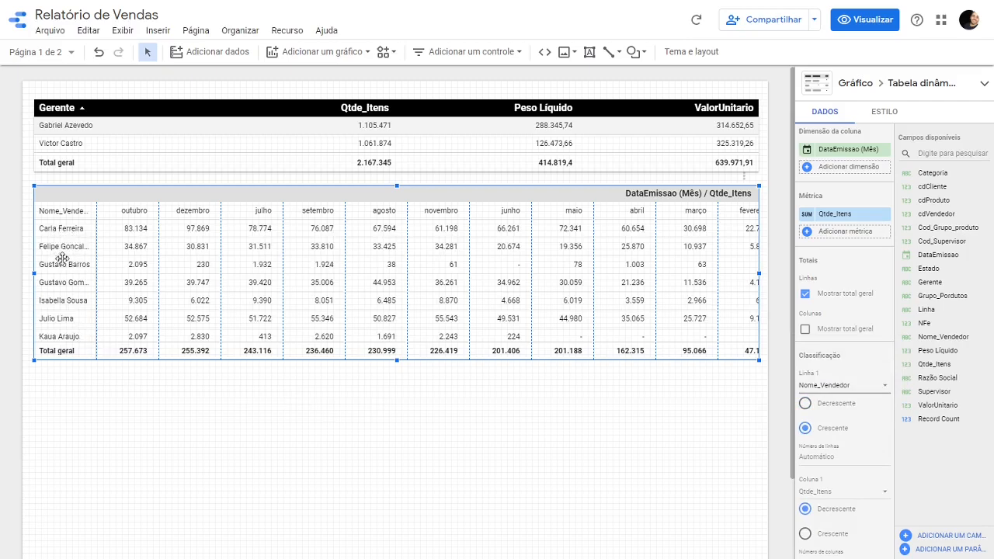
- Sort the pivot table's columns by DataEmissao (Mês) in ascending order
scroll(784, 372, down, 2)
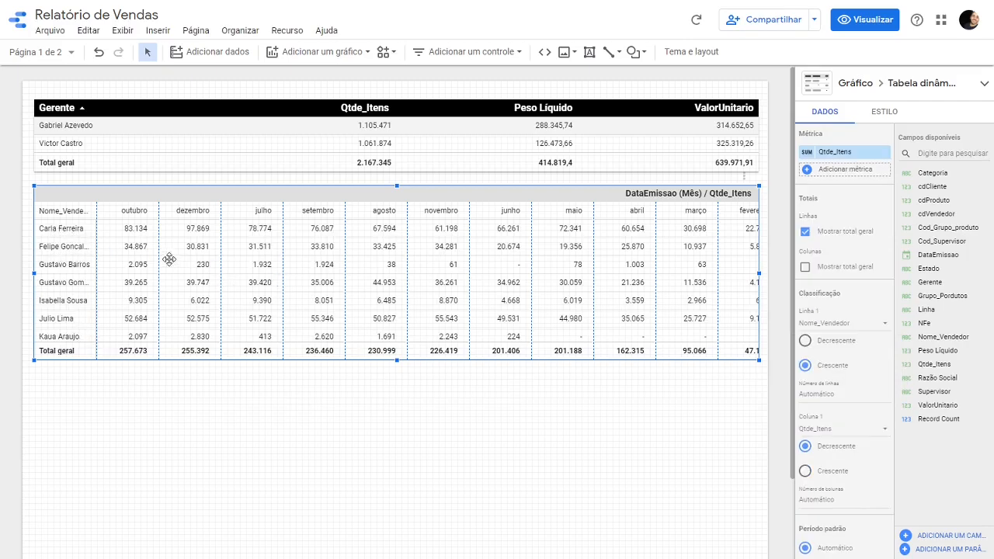
scroll(832, 404, down, 2)
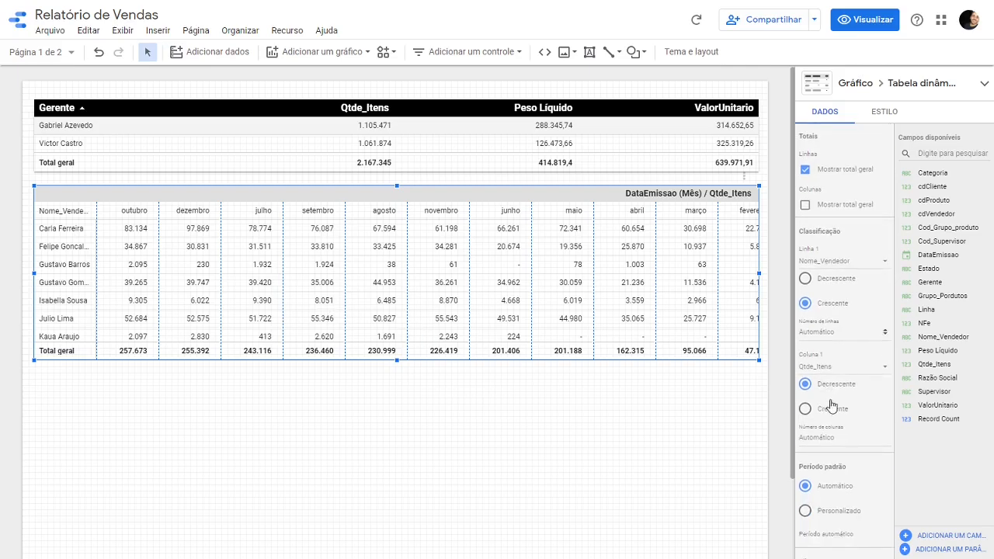
click(831, 369)
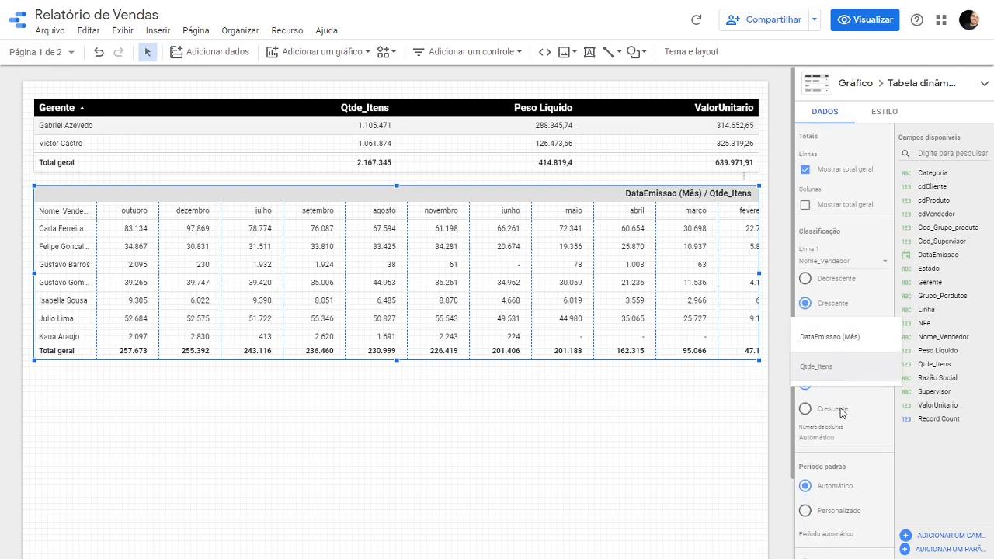
click(830, 337)
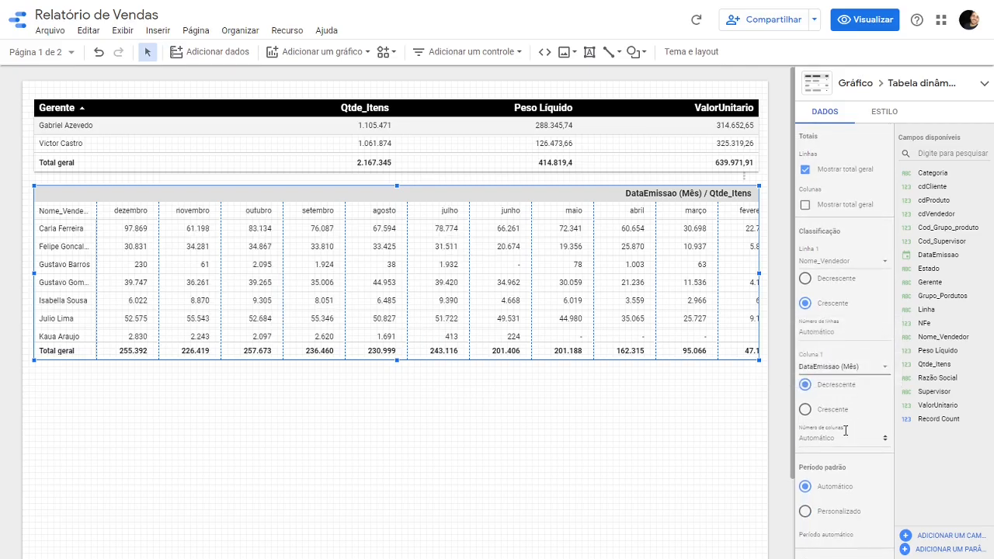
click(826, 412)
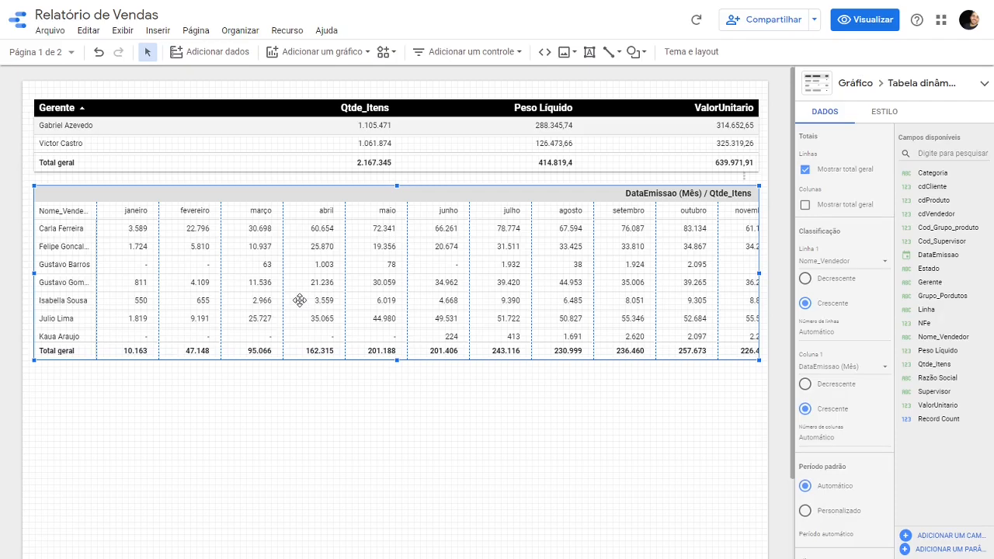
- Narrow the pivot table's month columns so that janeiro through dezembro all fit within its width, and keep the table selected
right_click(306, 262)
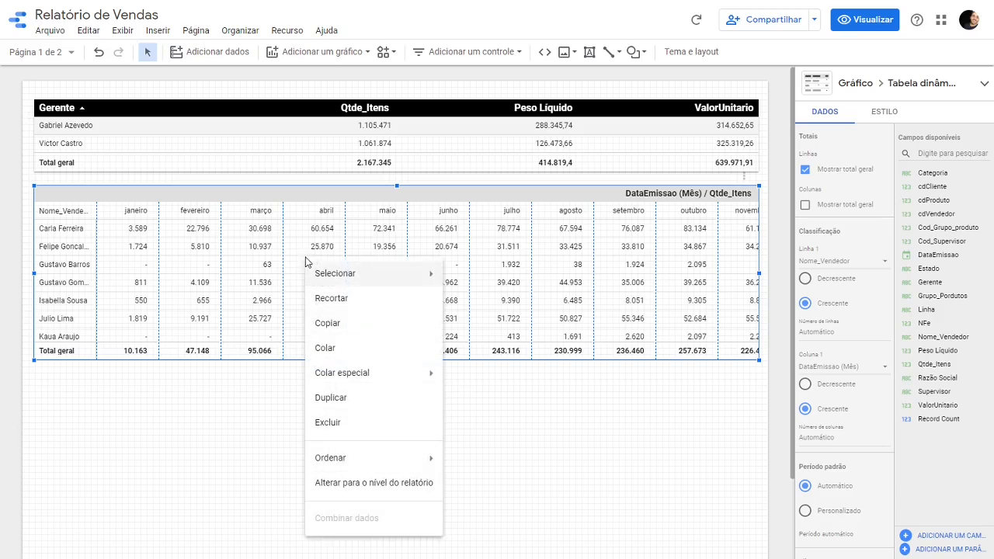
click(306, 249)
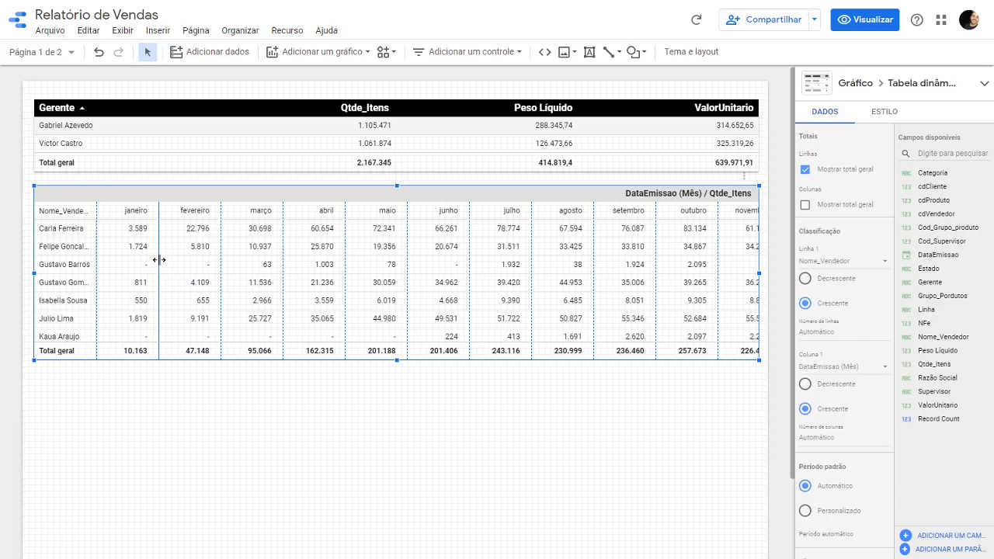
drag(159, 260, 152, 262)
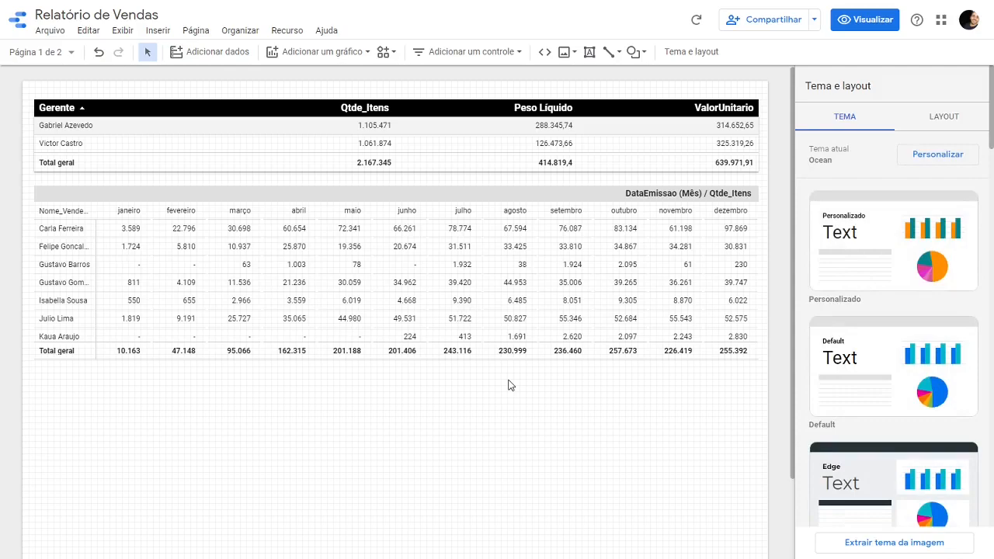
click(506, 330)
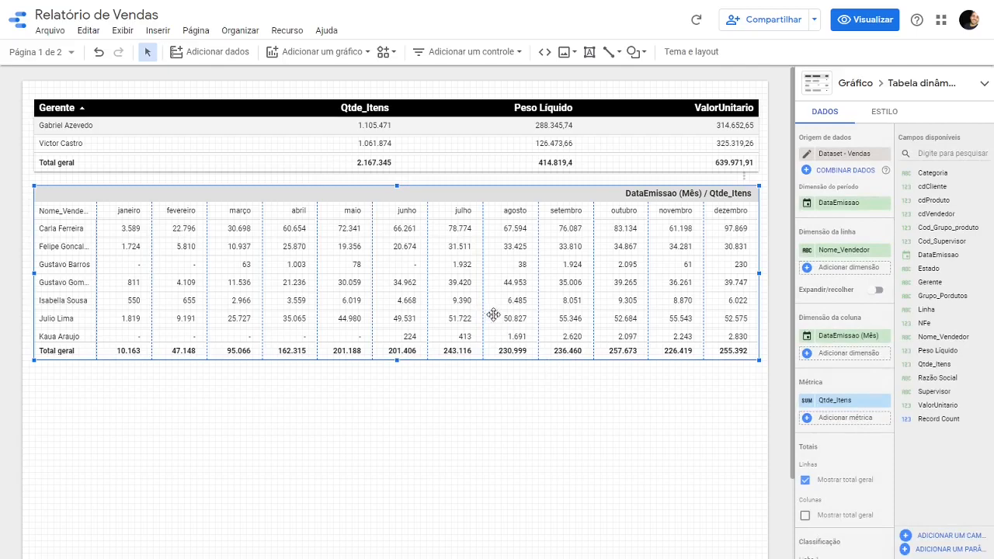
- Enable expand/collapse for the pivot table's rows and add Gerente as a second row dimension
click(875, 292)
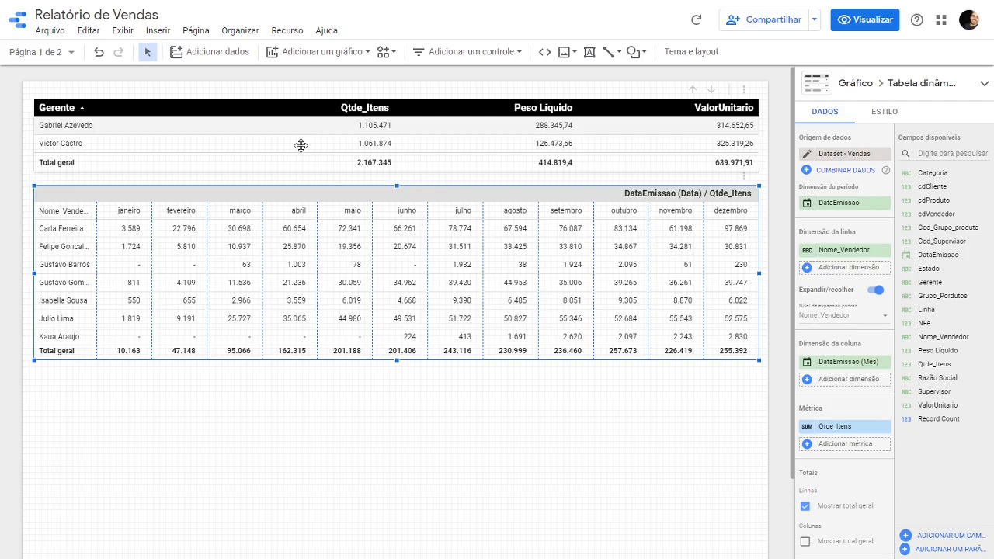
click(825, 268)
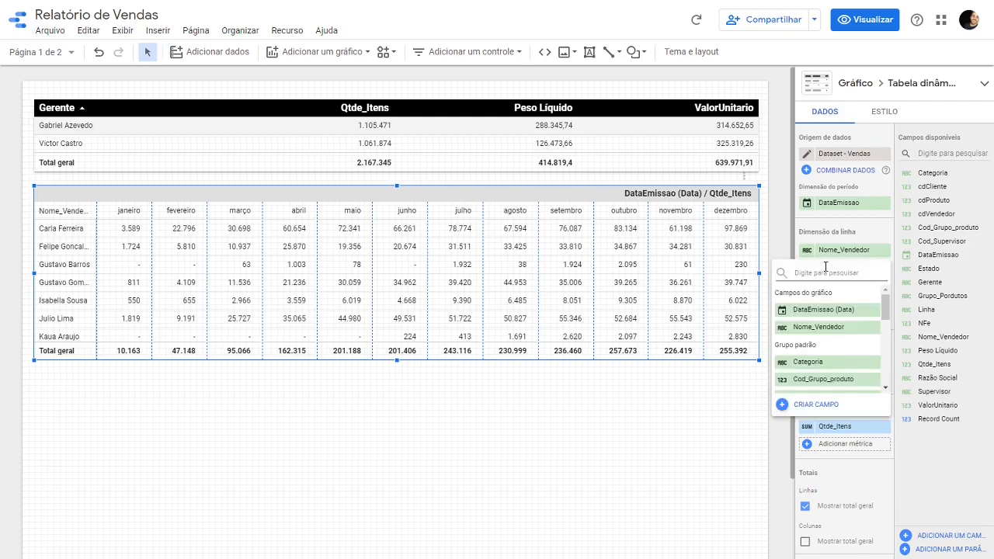
text(GER)
click(834, 309)
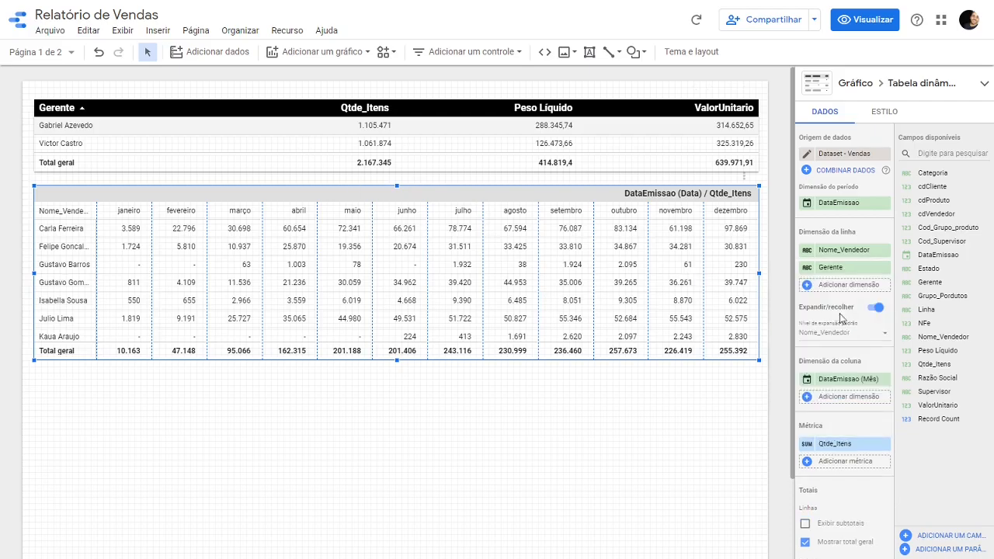
- Add Supervisor as a row dimension and move Nome_Vendedor to the end, giving the order Gerente, Supervisor, Nome_Vendedor
click(833, 284)
text(SUPER)
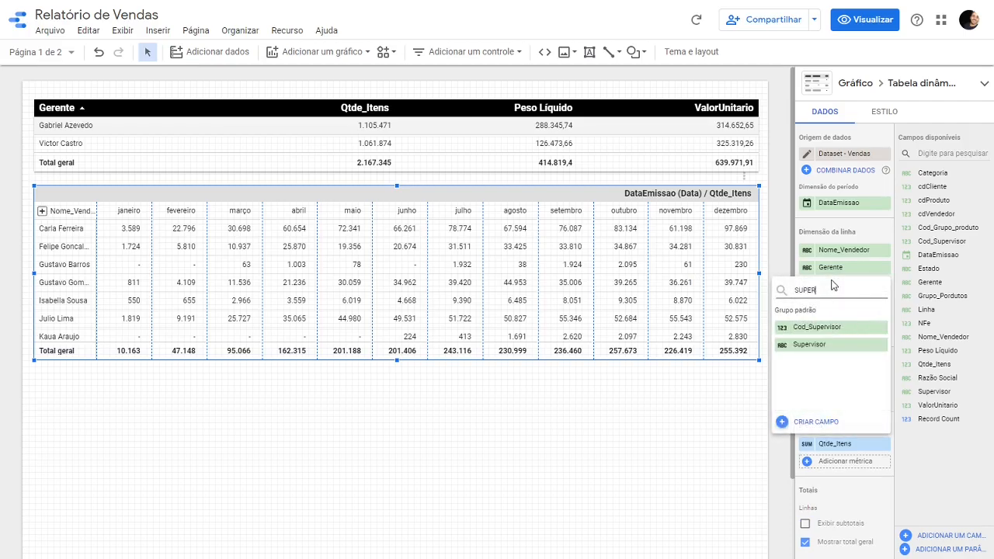
click(837, 344)
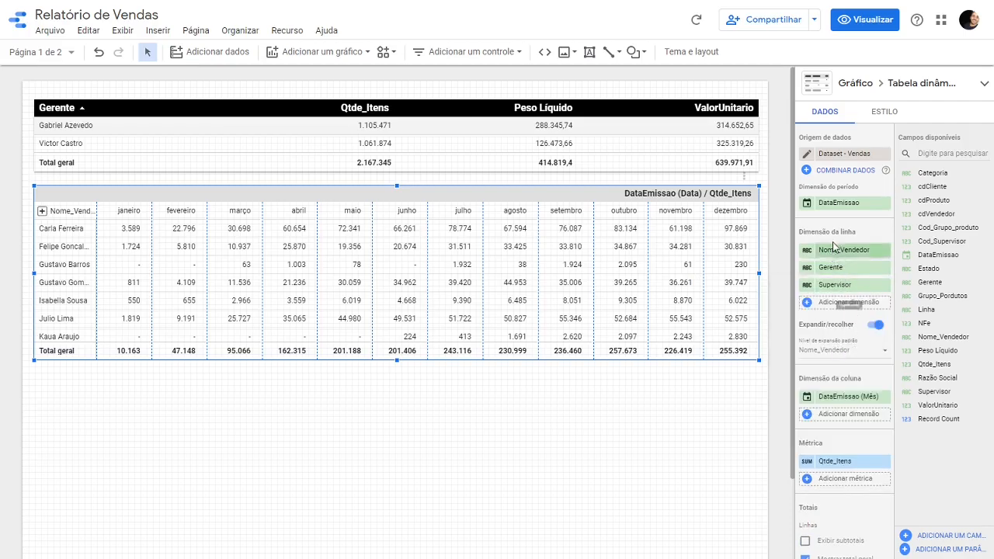
drag(839, 256, 839, 291)
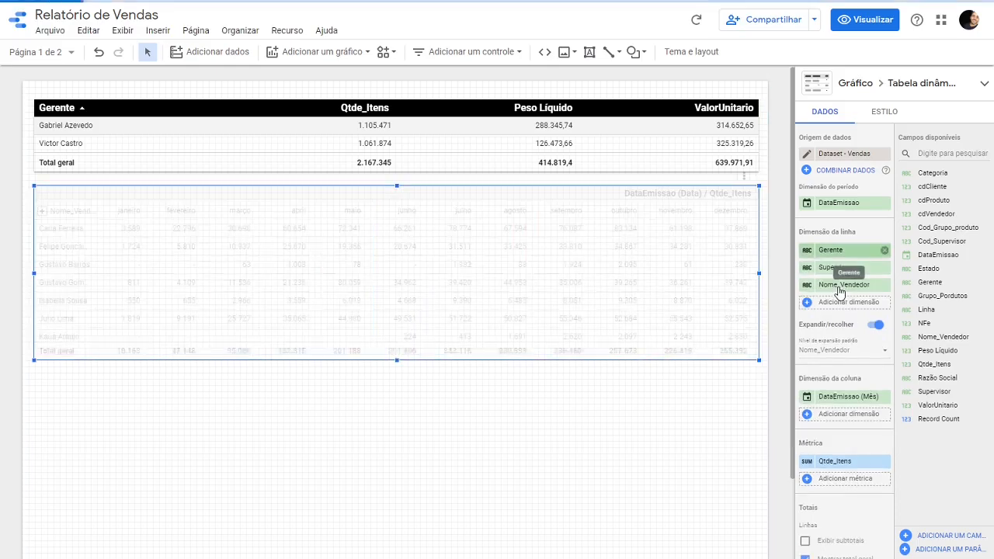
- Set the pivot table's default expansion level to Gerente and deselect the table
click(844, 356)
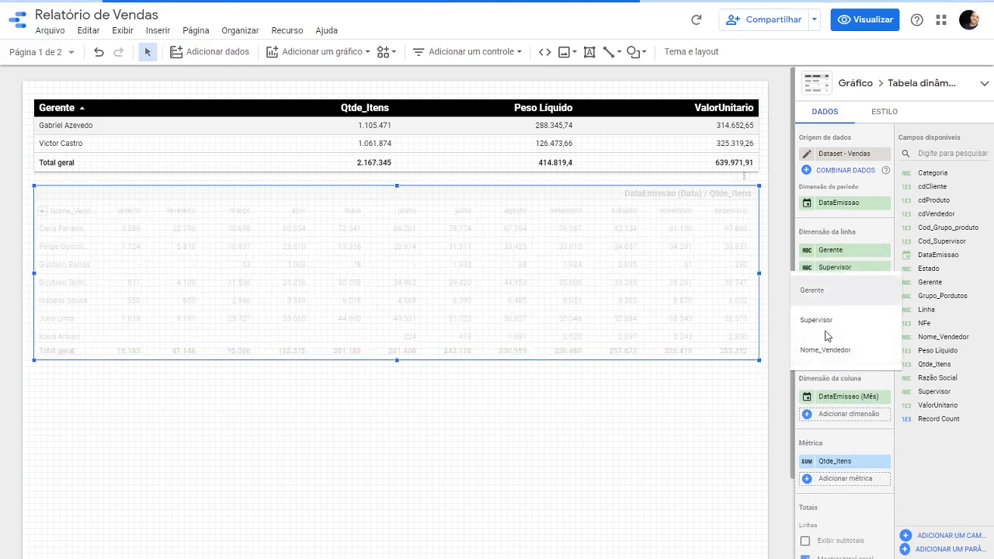
click(824, 288)
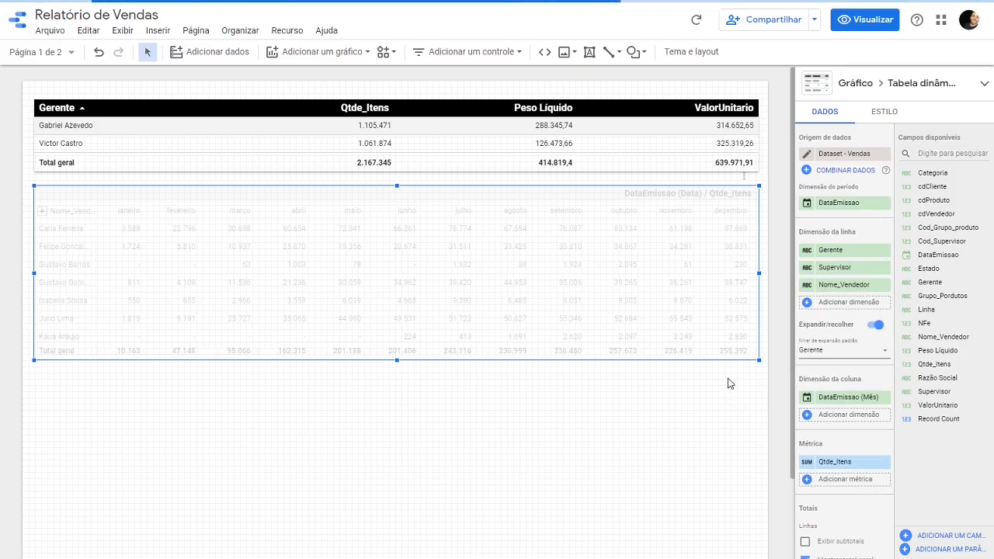
click(727, 382)
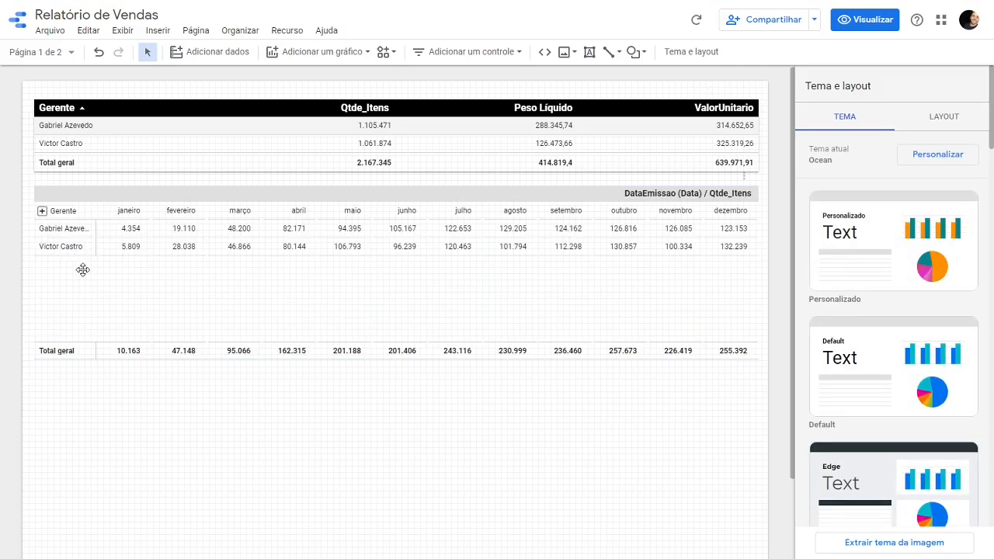
- Preview the report, expand the pivot table's Gerente and Supervisor levels, and look through the salesperson rows and month columns
click(867, 25)
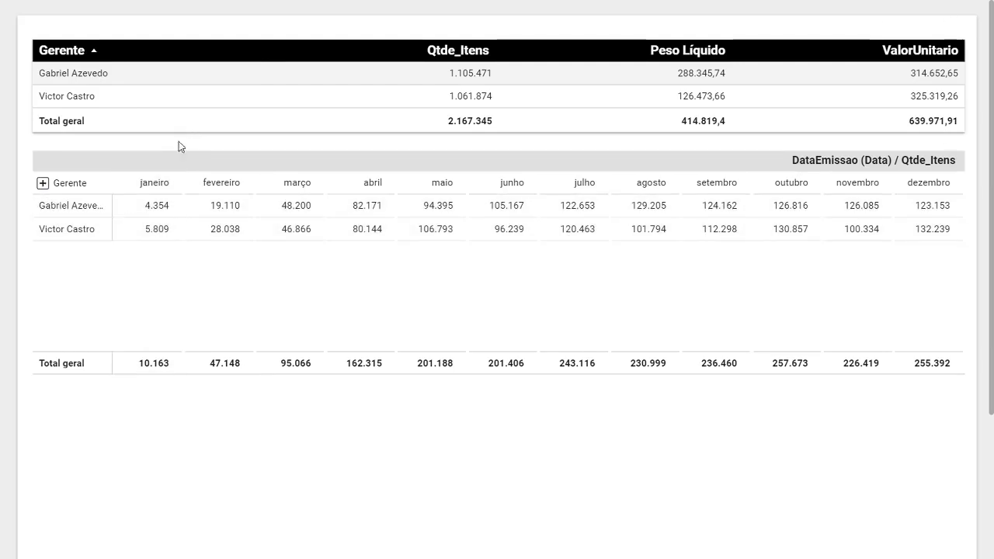
click(42, 183)
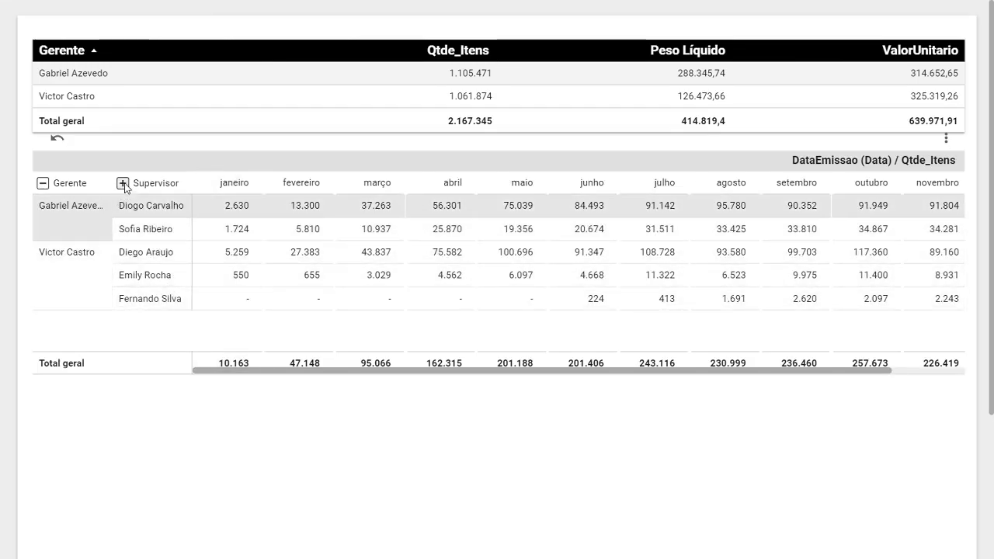
click(123, 184)
scroll(225, 233, down, 1)
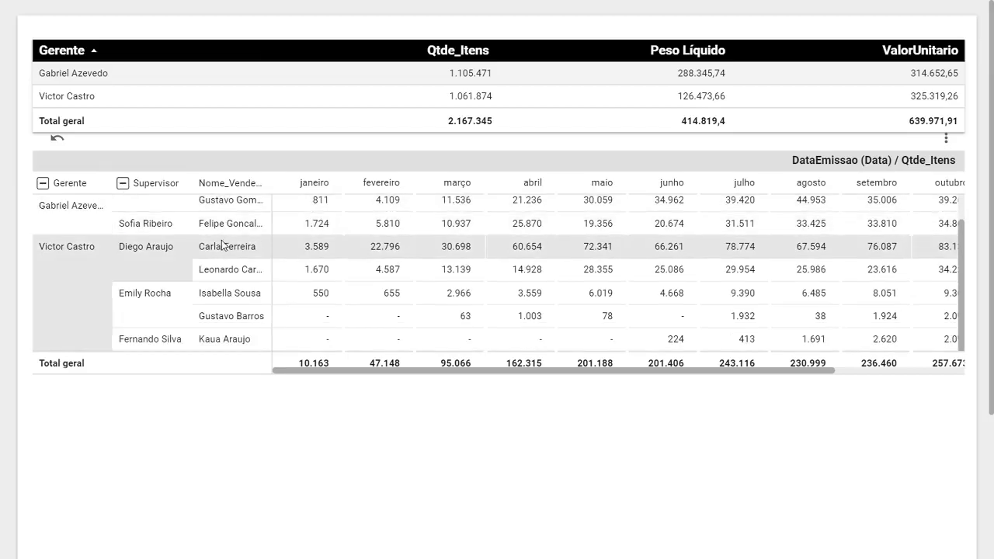
drag(318, 372, 409, 371)
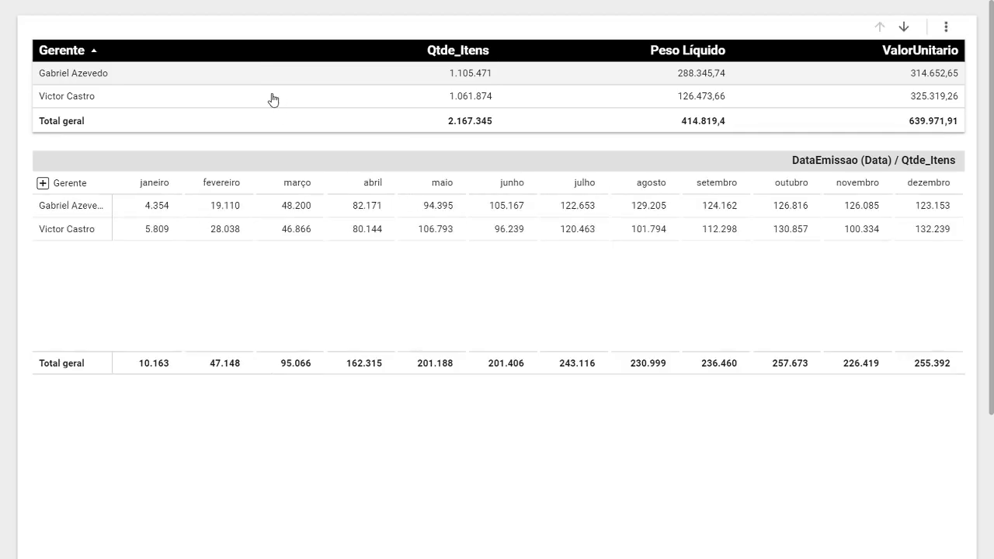
- Expand the collapsed pivot table again from Gerente through Supervisor down to Nome_Vendedor
click(307, 227)
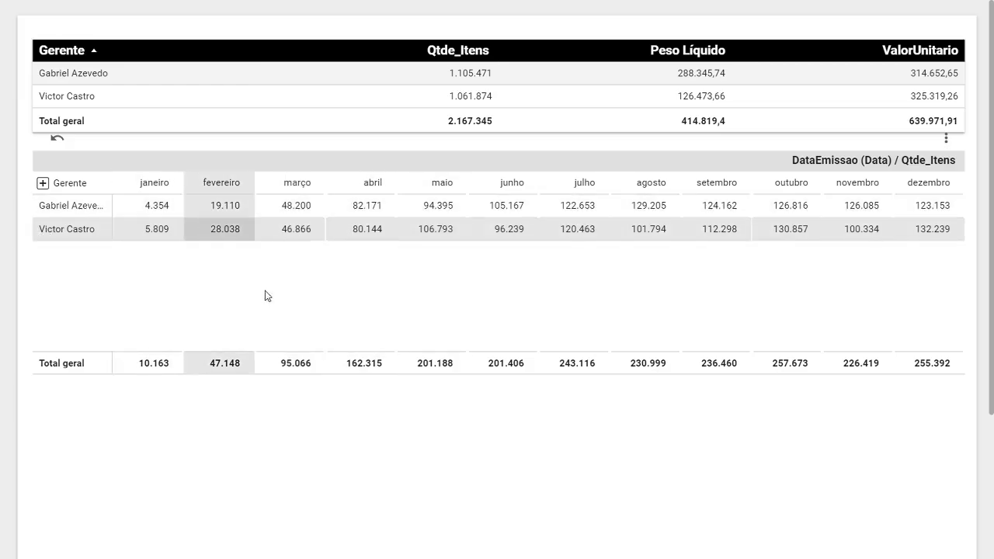
click(42, 184)
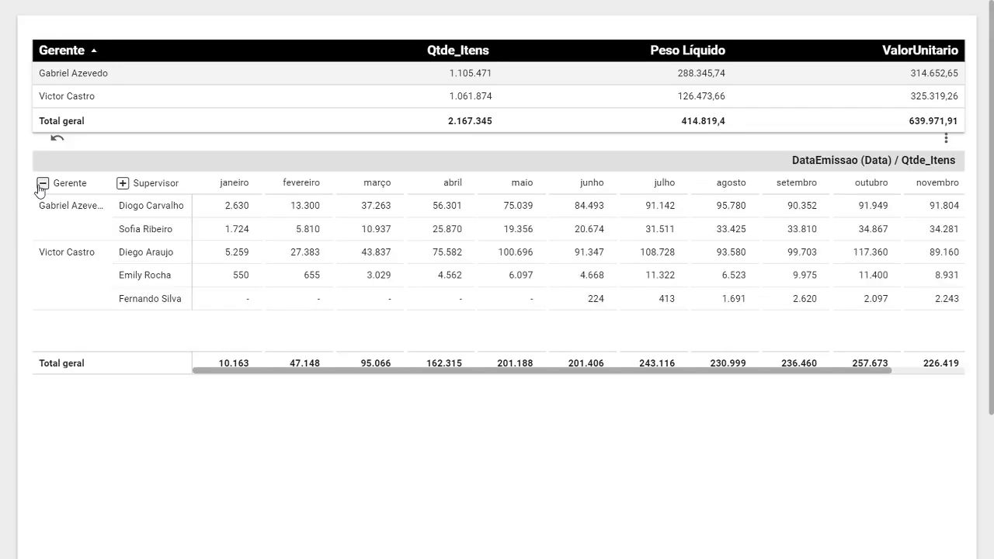
click(122, 184)
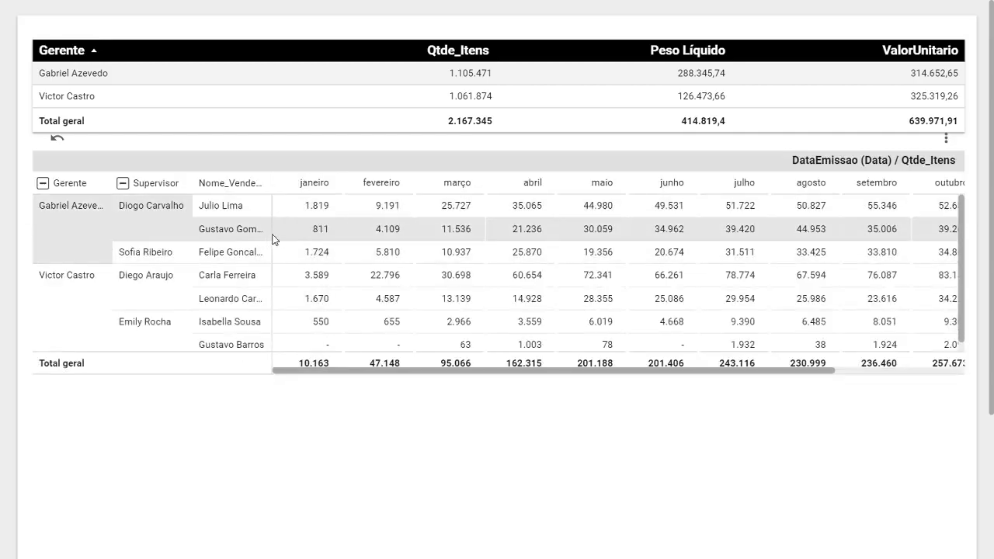